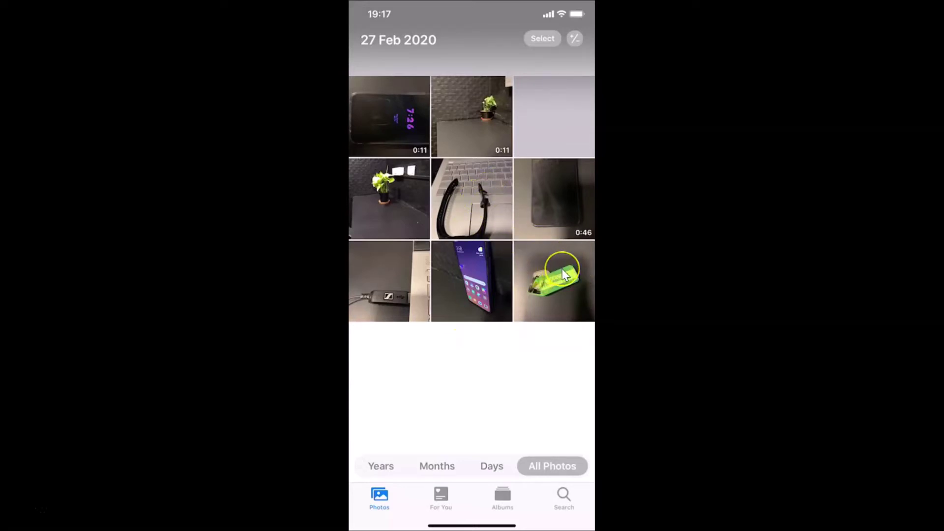
Select the band photo and start saving it to Files from the share sheet.
click(482, 208)
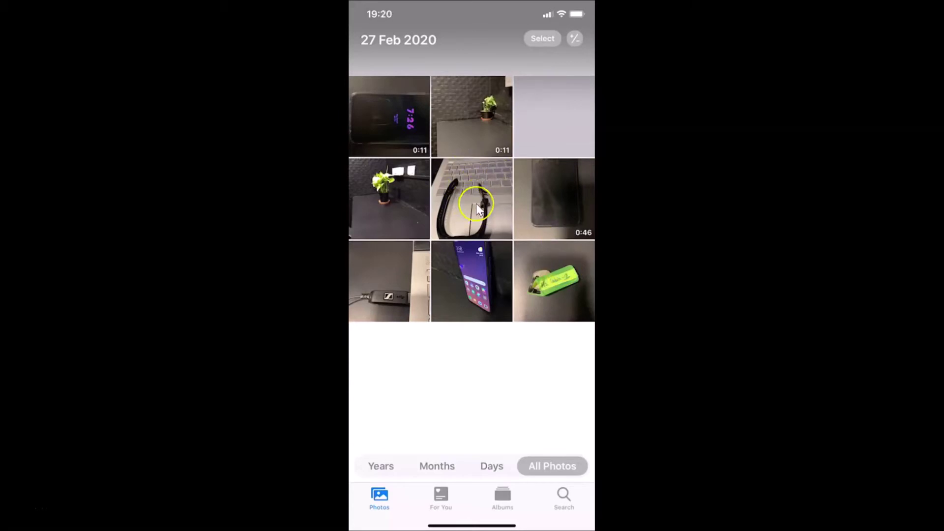
drag(477, 204, 445, 402)
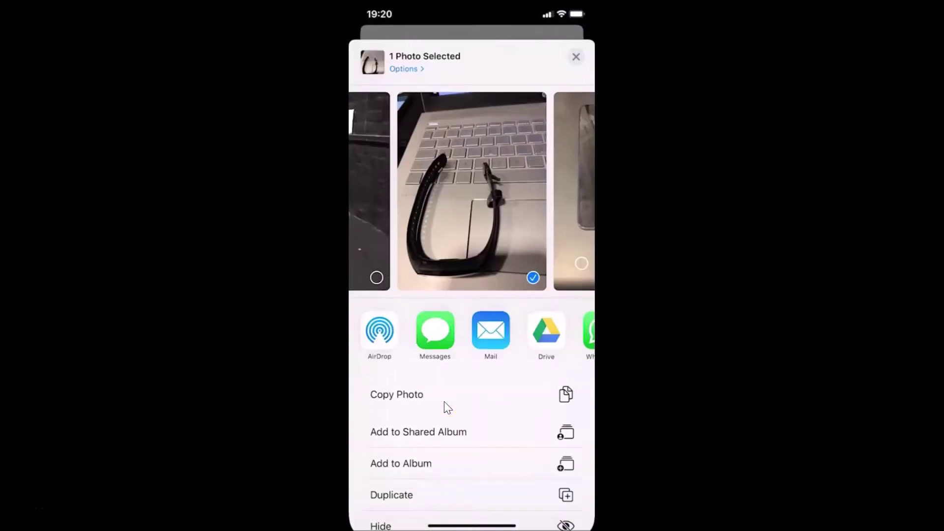
scroll(536, 401, down, 5)
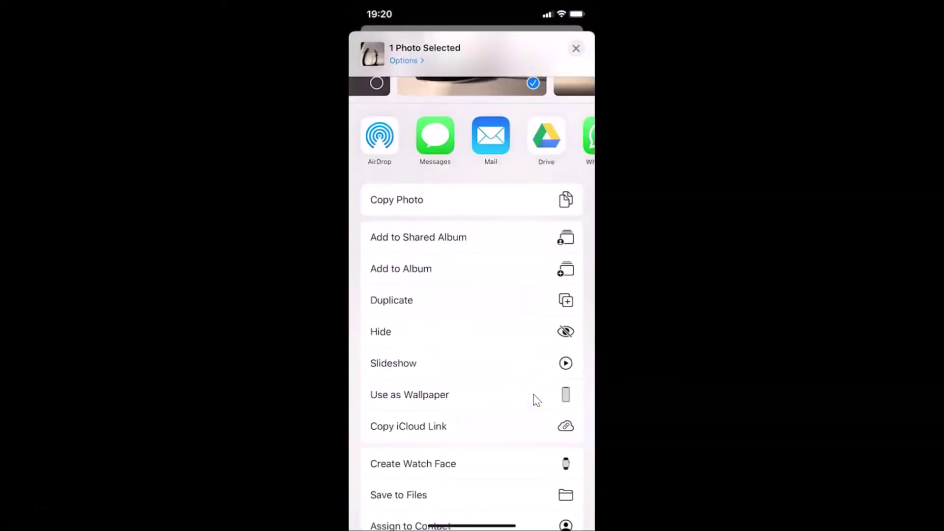
mouse_move(471, 396)
mouse_down()
mouse_move(423, 399)
mouse_move(459, 405)
mouse_up()
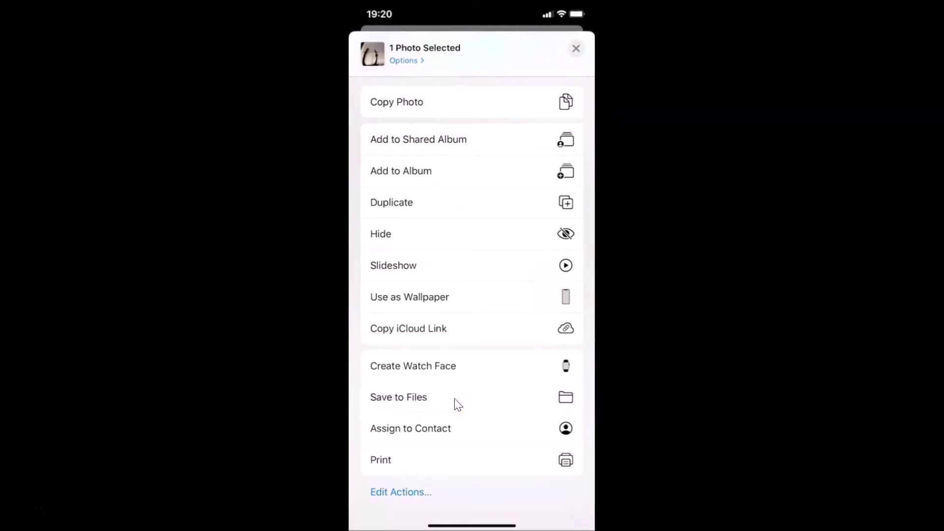
drag(431, 125, 579, 49)
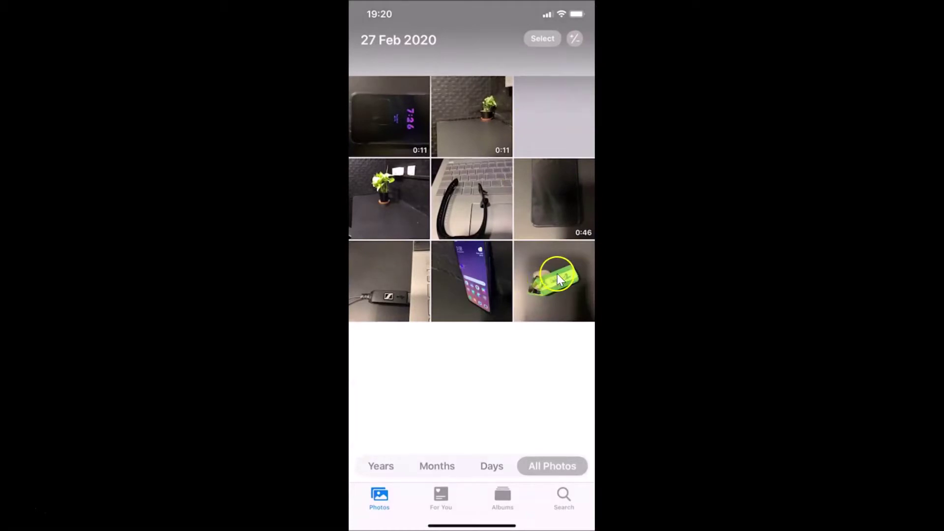
Start saving the green keychain photo to Files, then cancel and close the share sheet.
drag(565, 273, 480, 435)
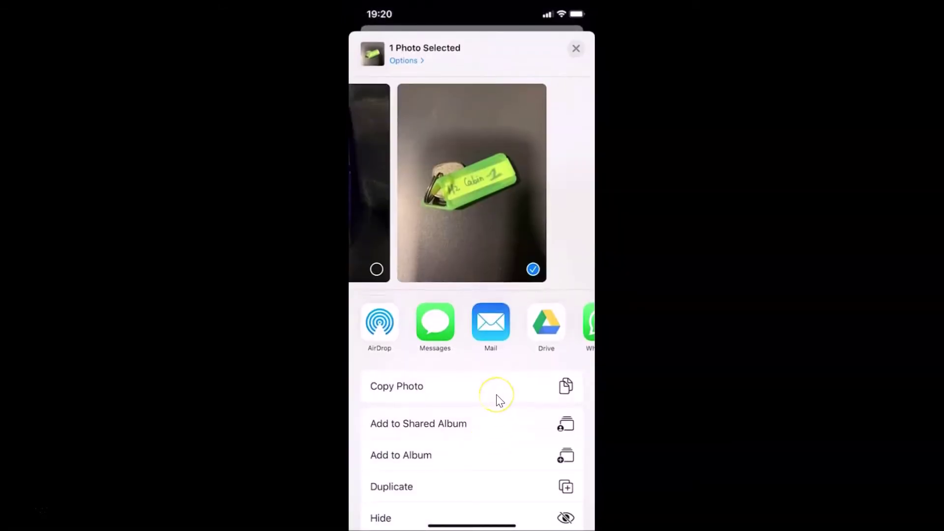
scroll(497, 399, down, 5)
drag(403, 409, 429, 399)
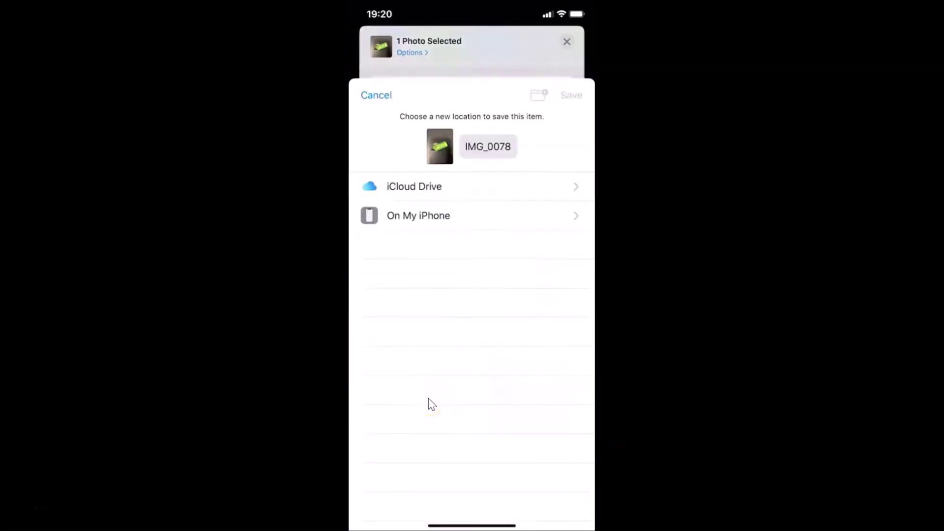
click(520, 302)
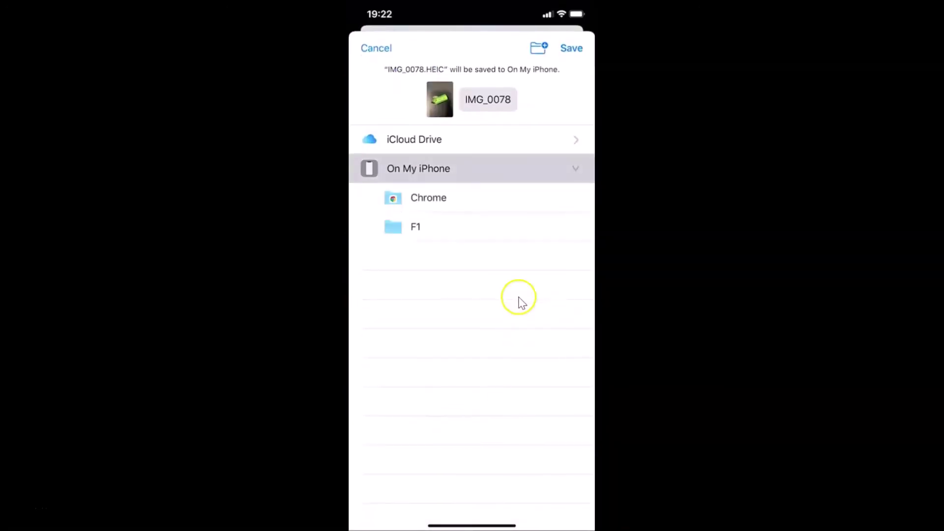
click(435, 95)
drag(433, 78, 468, 78)
click(372, 49)
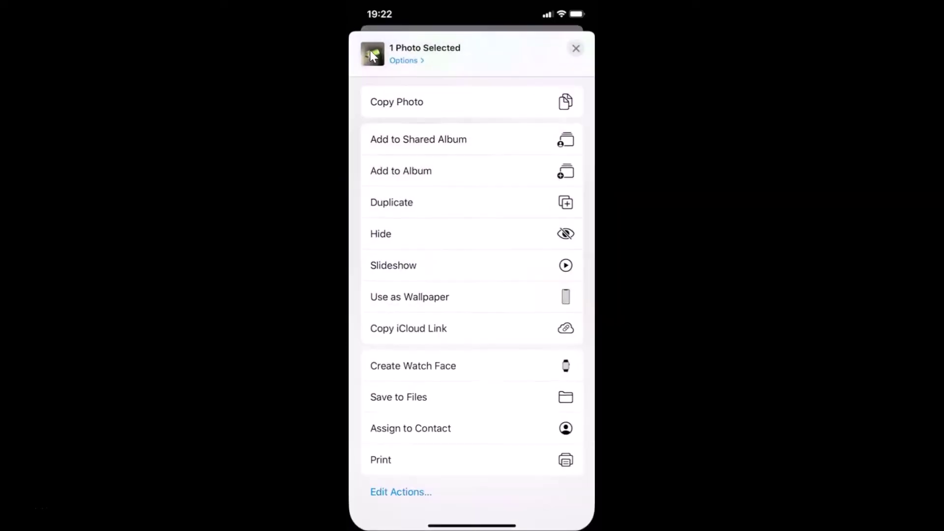
click(575, 48)
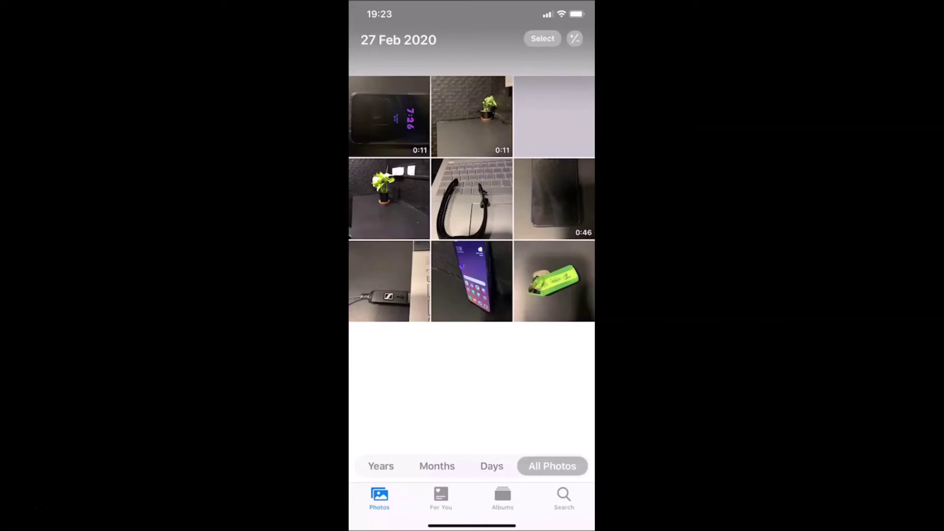
Go home and open Files on On My iPhone, showing the empty F1 folder.
drag(472, 525, 471, 344)
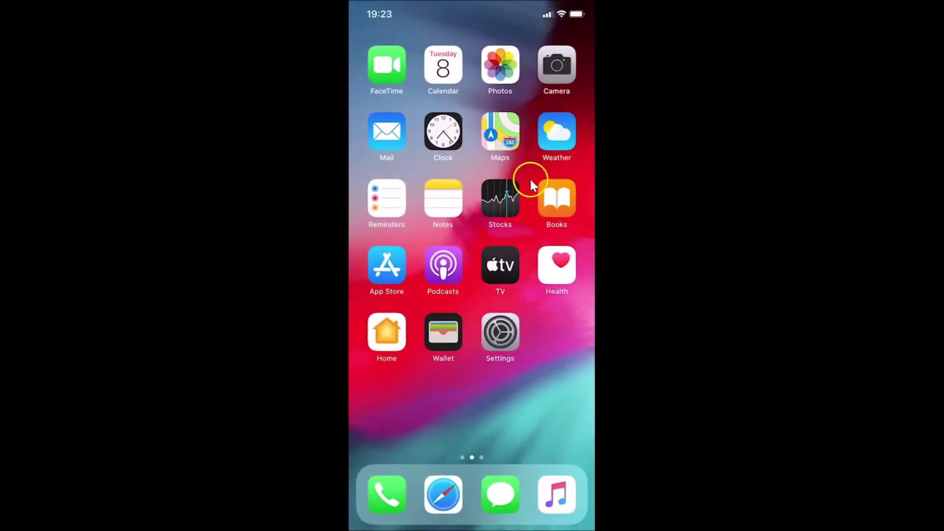
scroll(530, 178, right, 3)
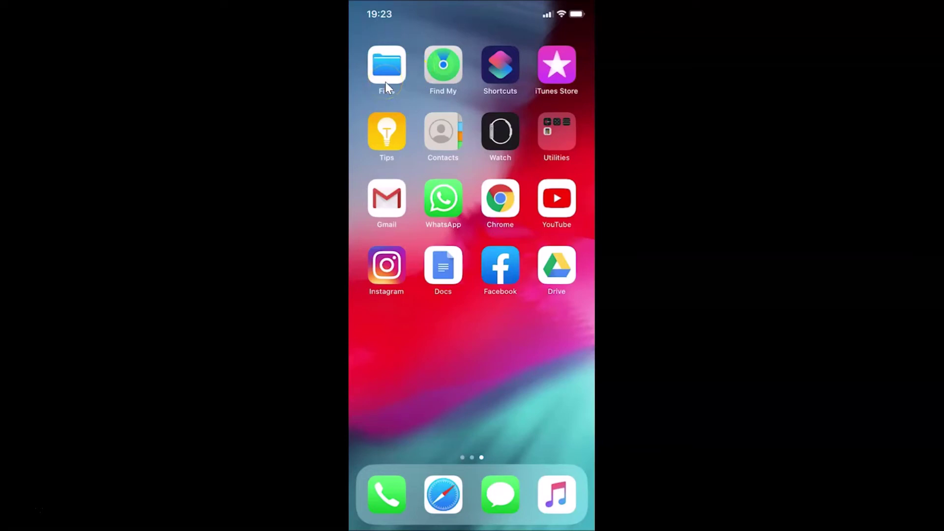
click(387, 69)
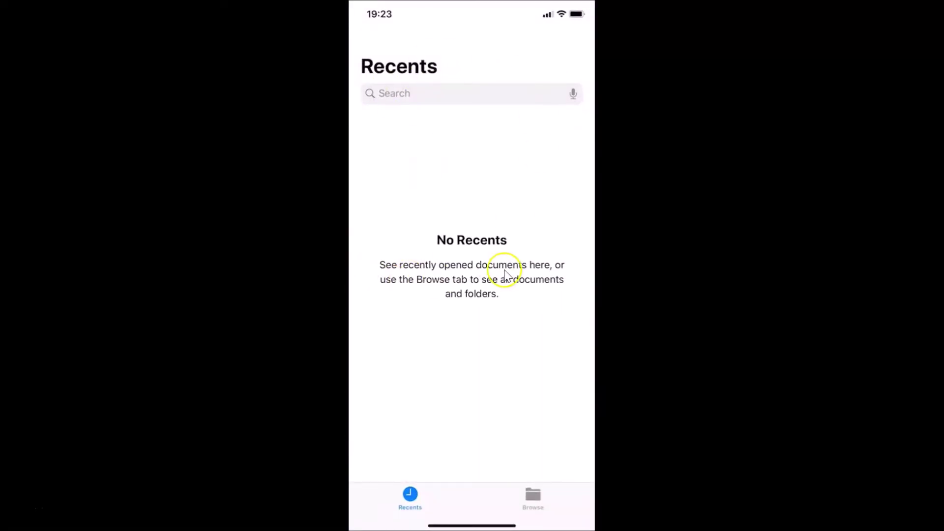
click(536, 499)
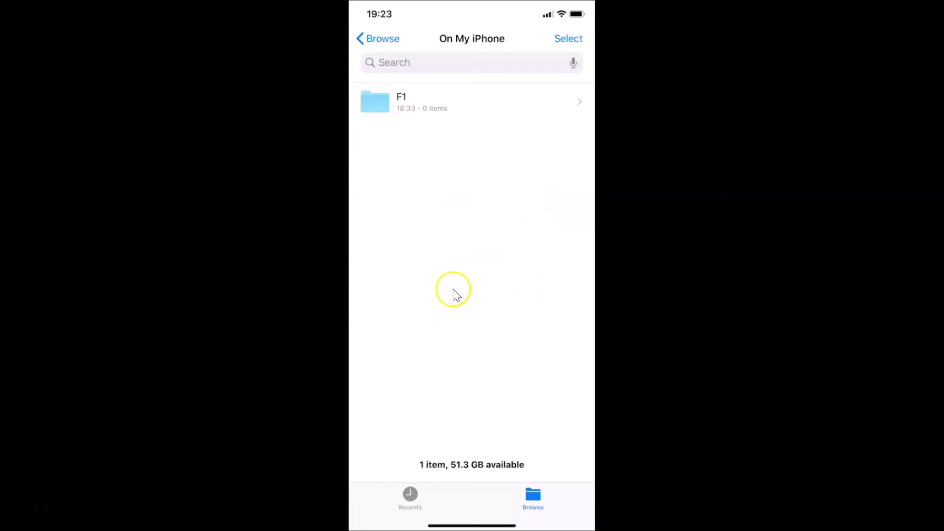
click(506, 313)
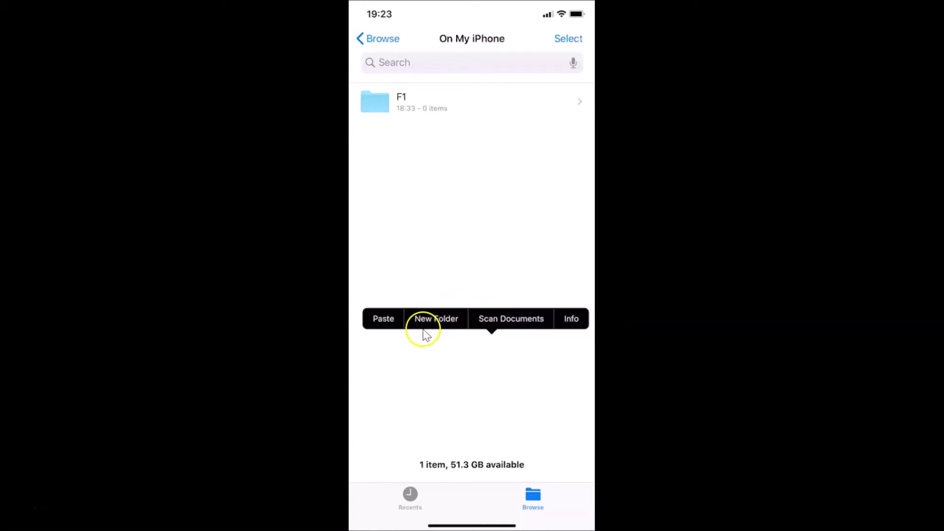
click(446, 322)
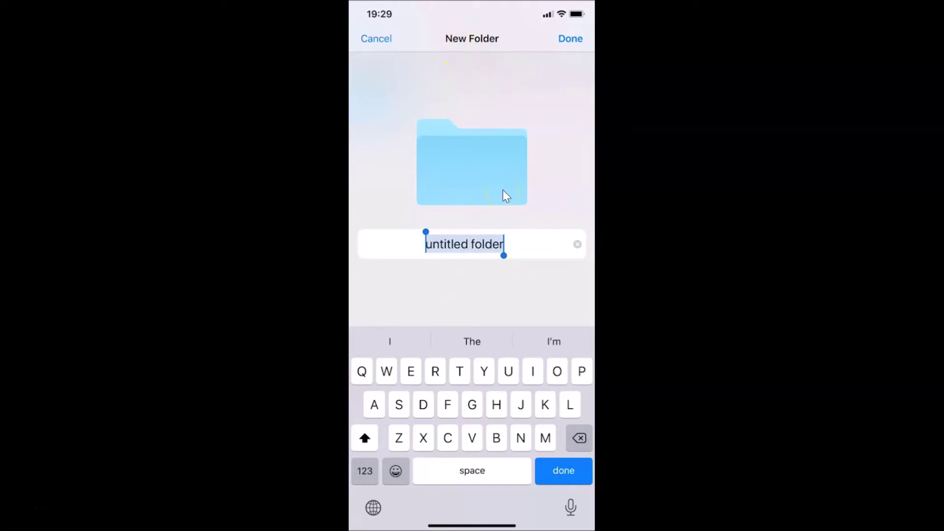
click(377, 39)
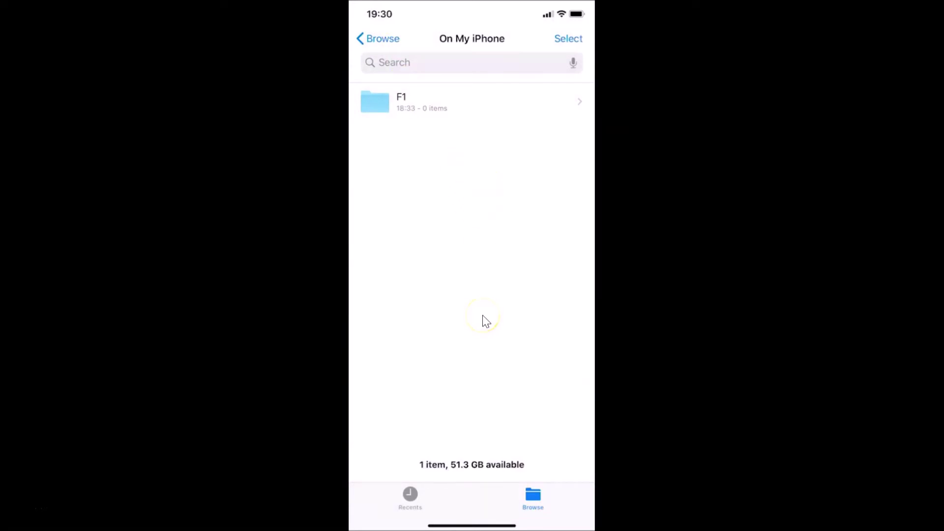
Add a folder named 'New photos' on My iPhone, then switch back to Photos.
scroll(485, 320, up, 2)
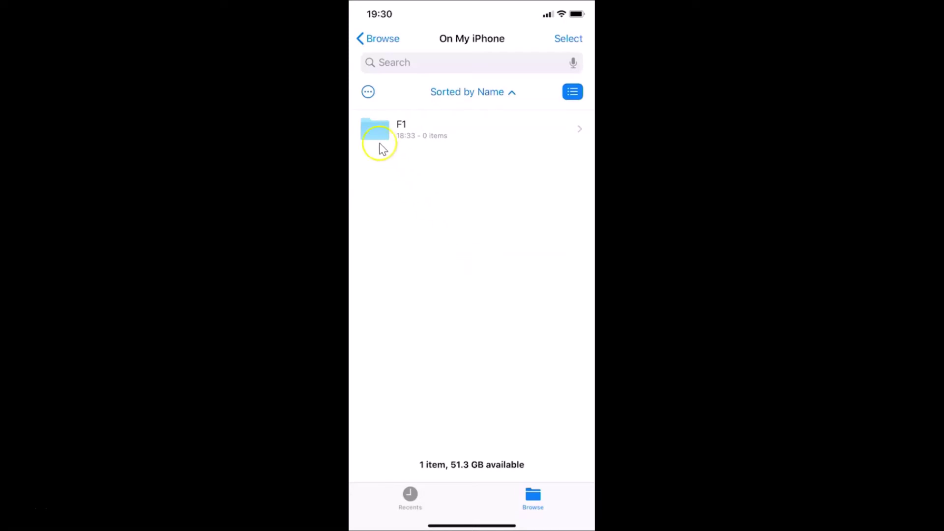
click(368, 92)
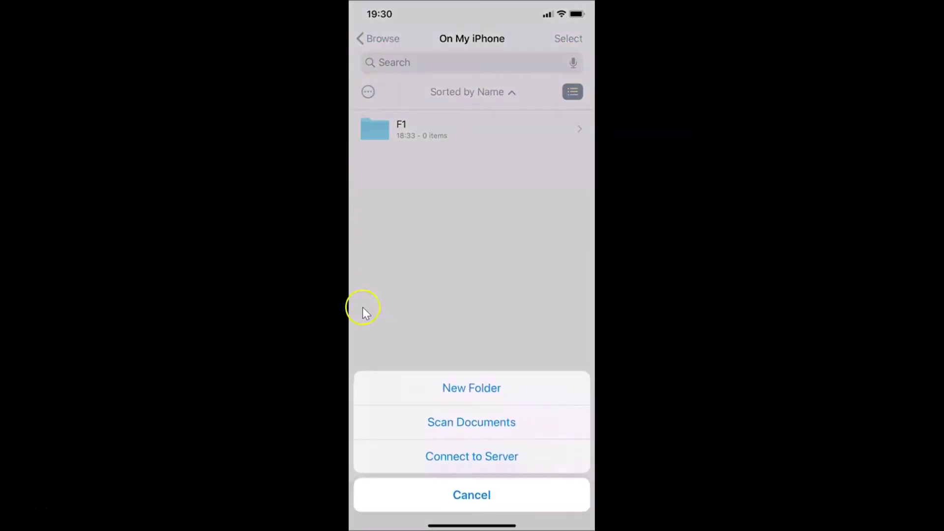
click(479, 393)
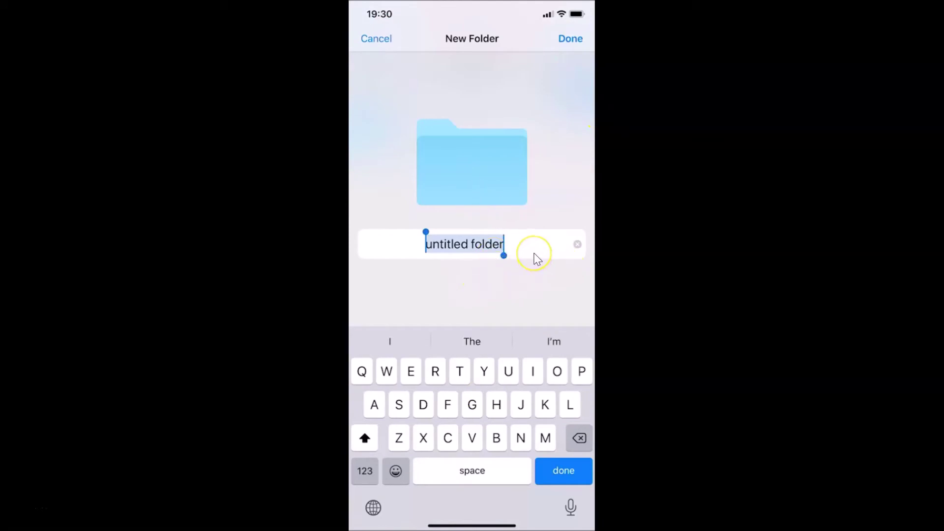
key(BackSpace)
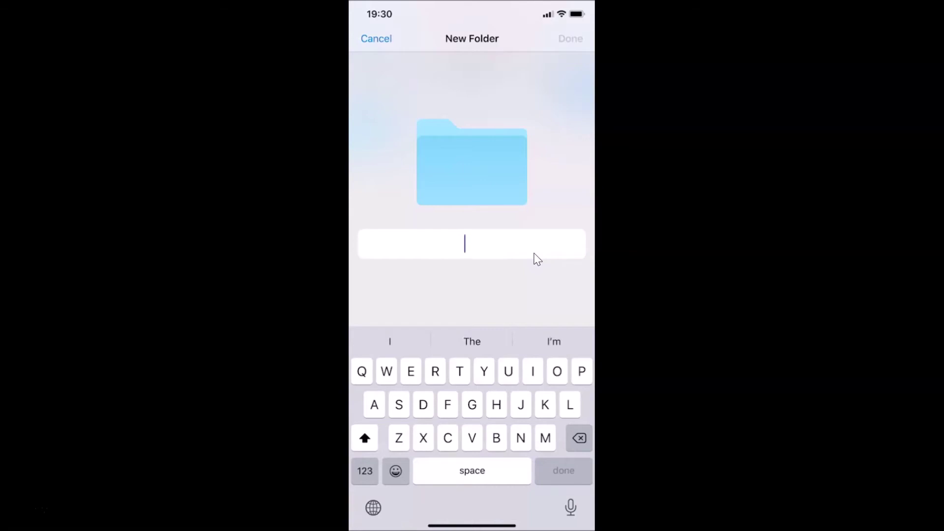
text(New p)
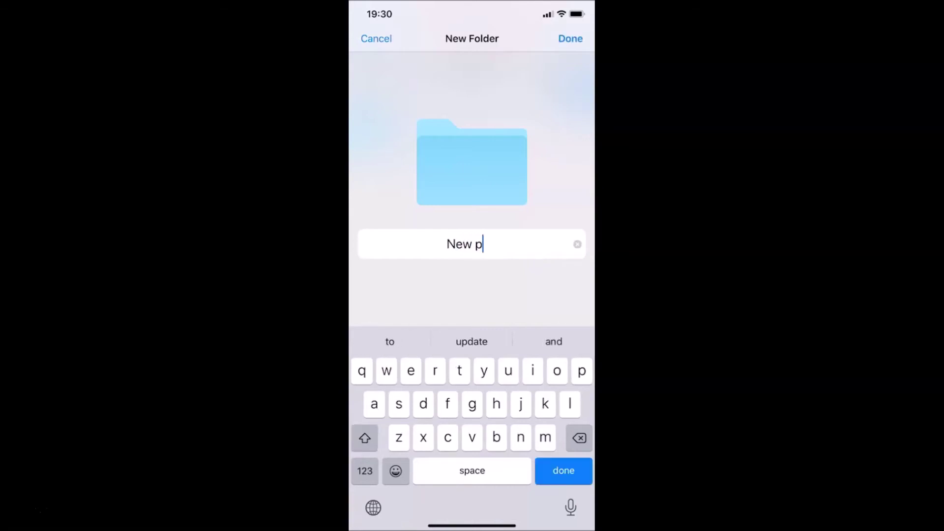
text(hotos)
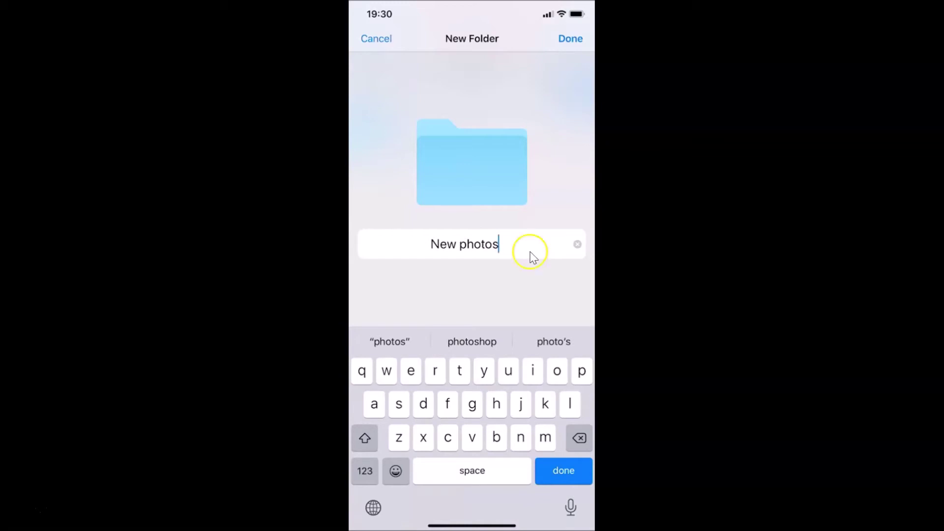
click(577, 44)
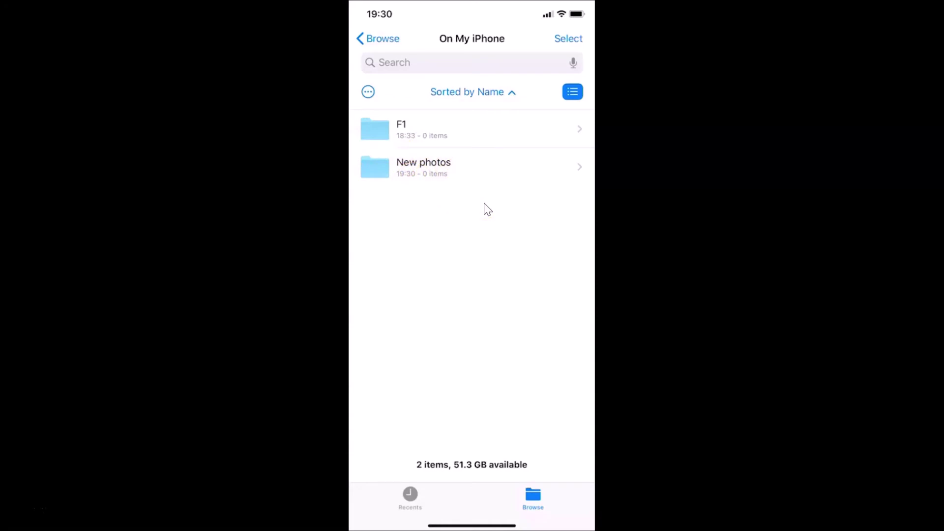
drag(473, 525, 472, 344)
drag(393, 246, 492, 246)
Bring Photos forward and return from Albums to the full photo library.
click(433, 246)
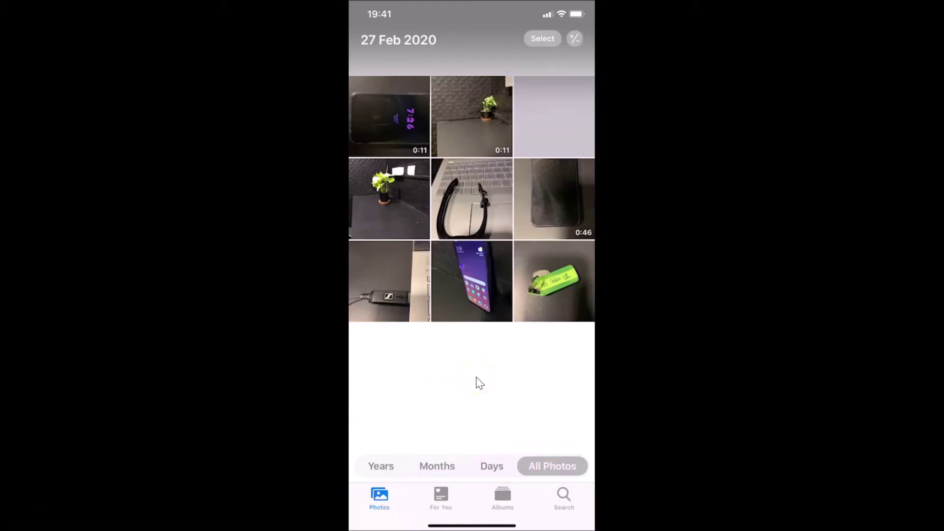
click(495, 478)
click(502, 496)
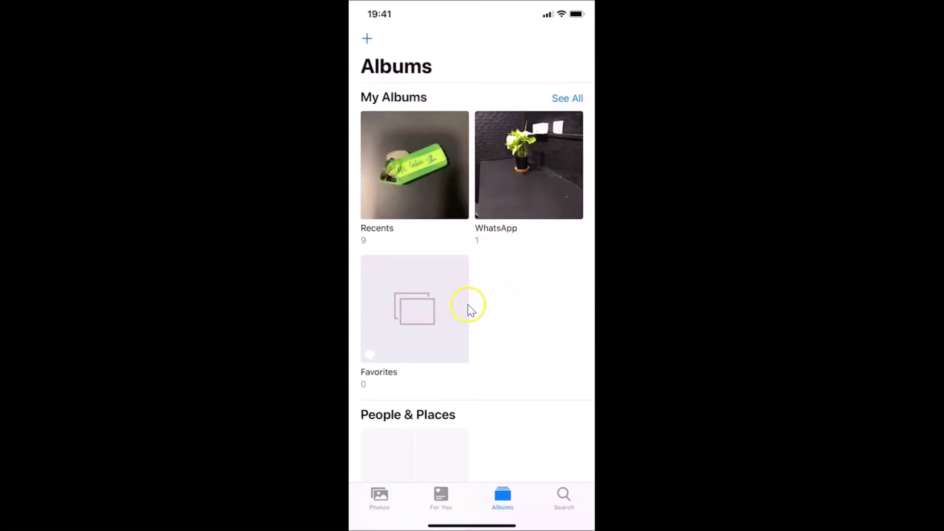
click(379, 495)
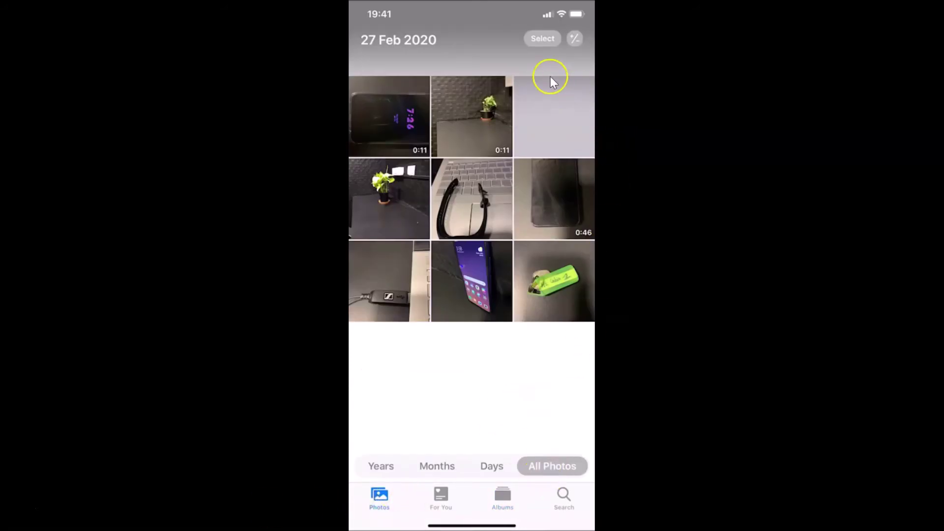
Select the keyboard-strap and green lighter photos and copy both.
click(549, 41)
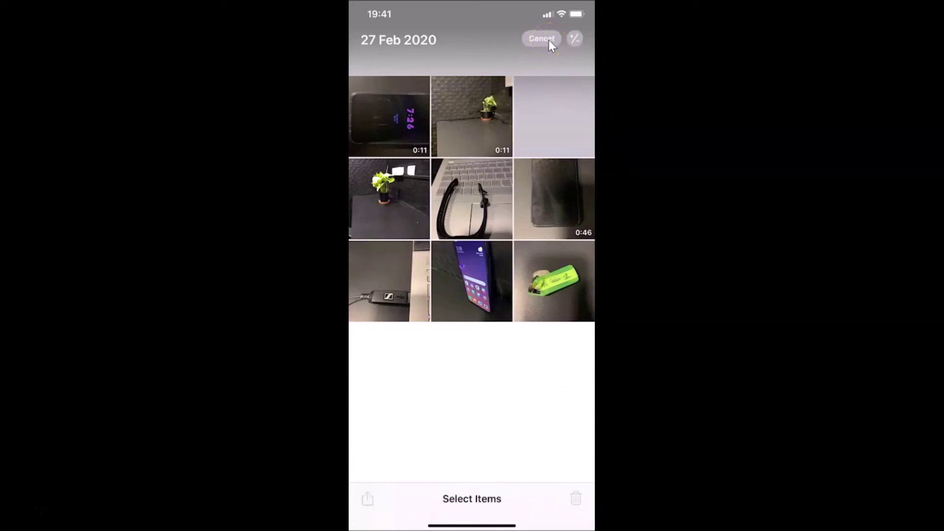
click(546, 40)
click(471, 196)
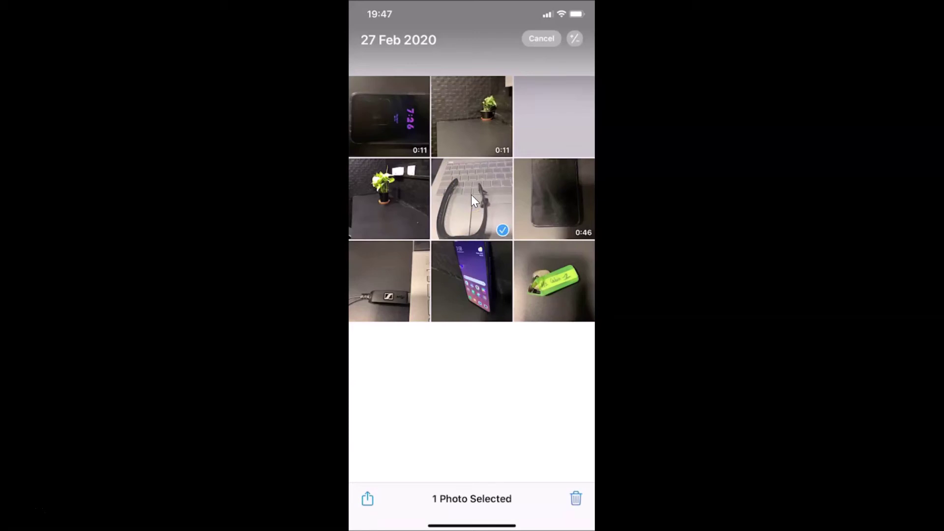
click(563, 277)
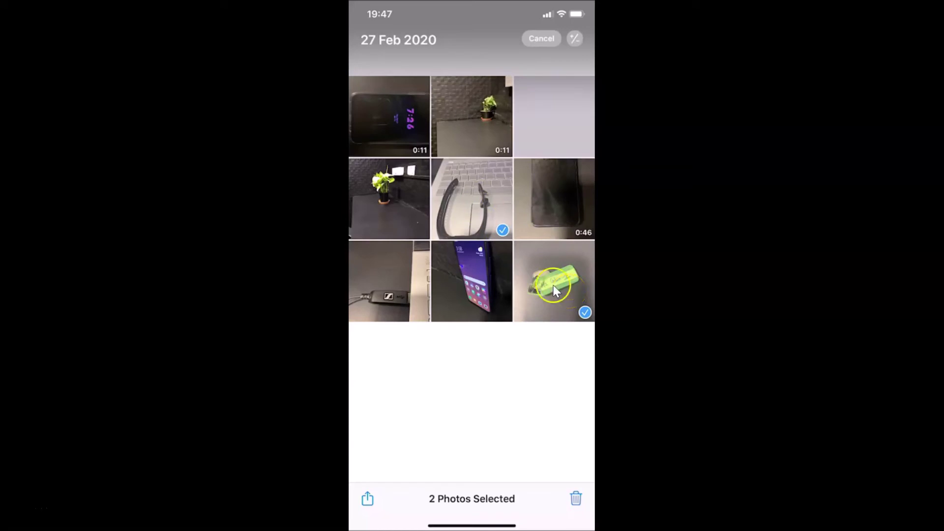
click(368, 500)
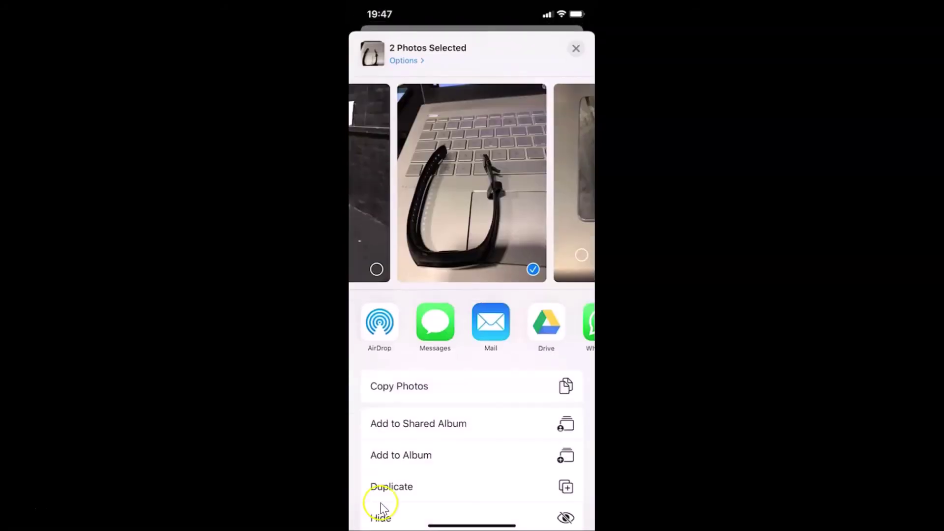
click(435, 392)
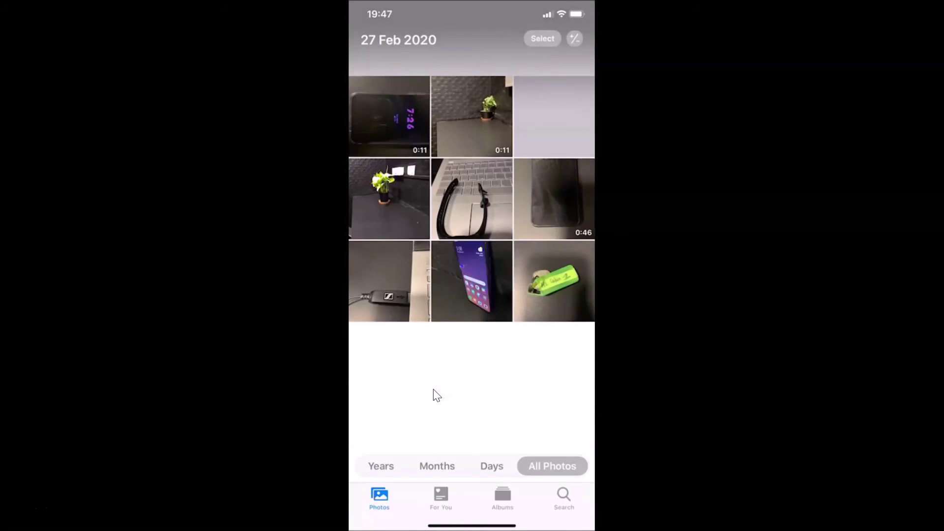
Paste the two copied photos into the New photos folder as JPEG image and JPEG image 2.
right_click(494, 359)
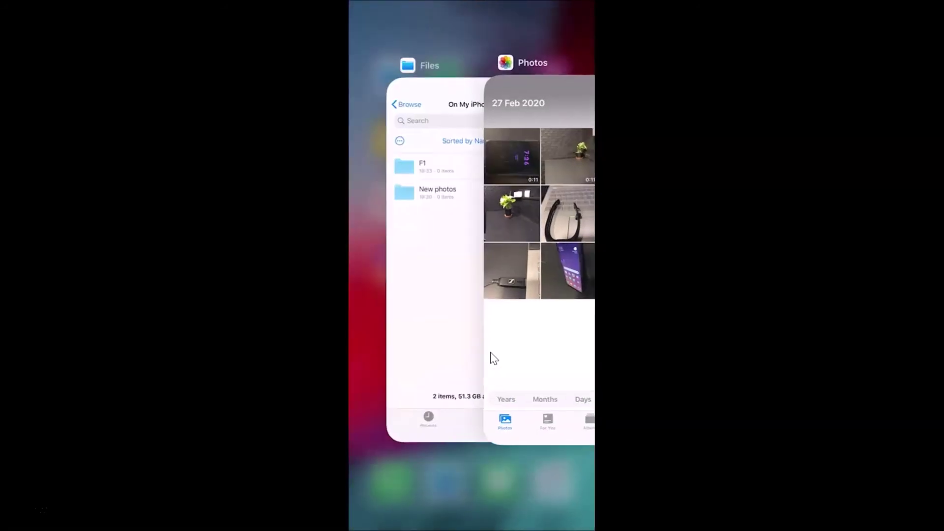
click(490, 353)
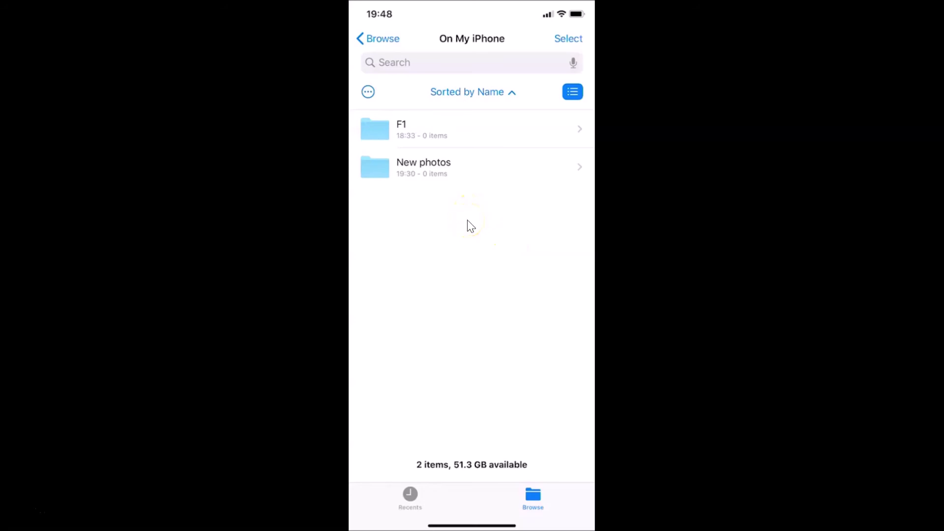
click(460, 173)
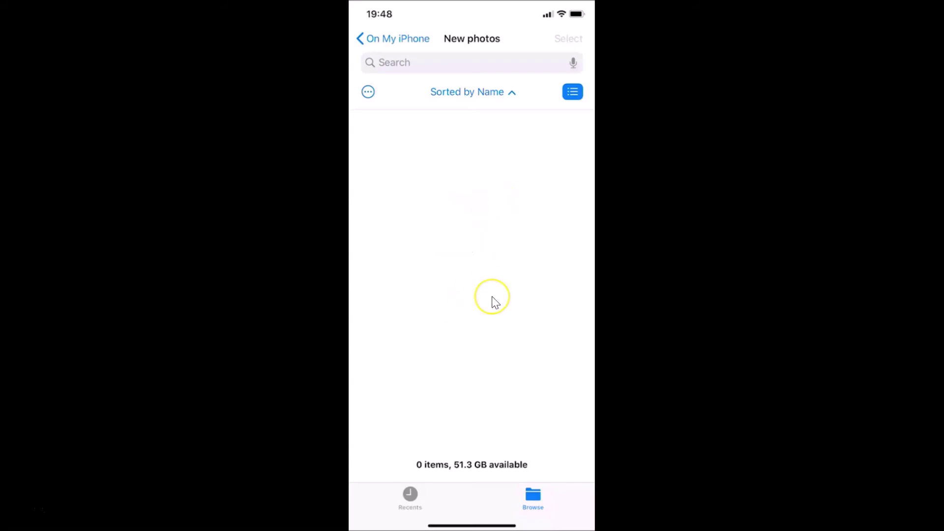
click(492, 297)
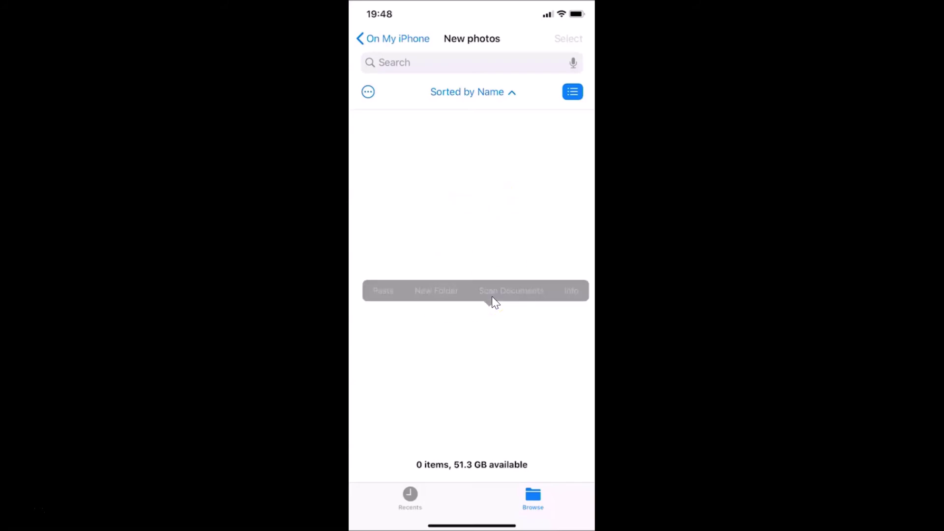
click(380, 294)
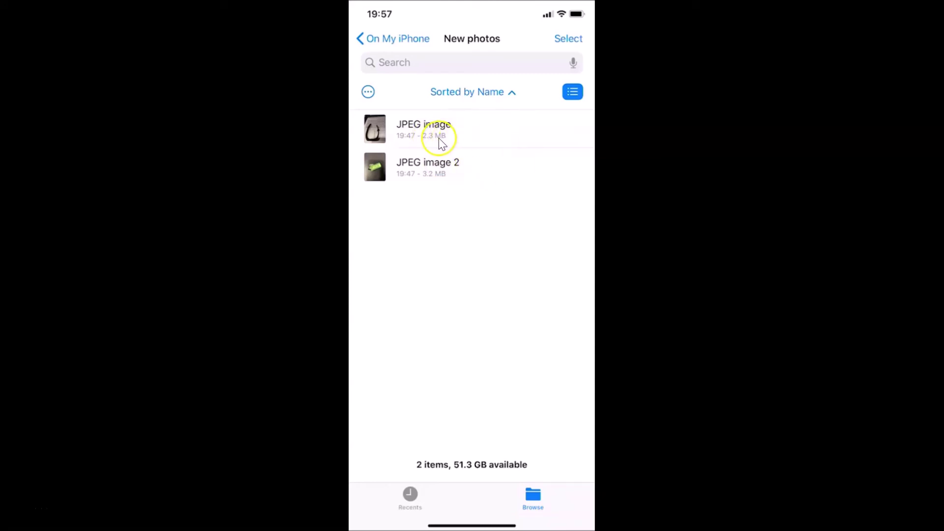
click(453, 136)
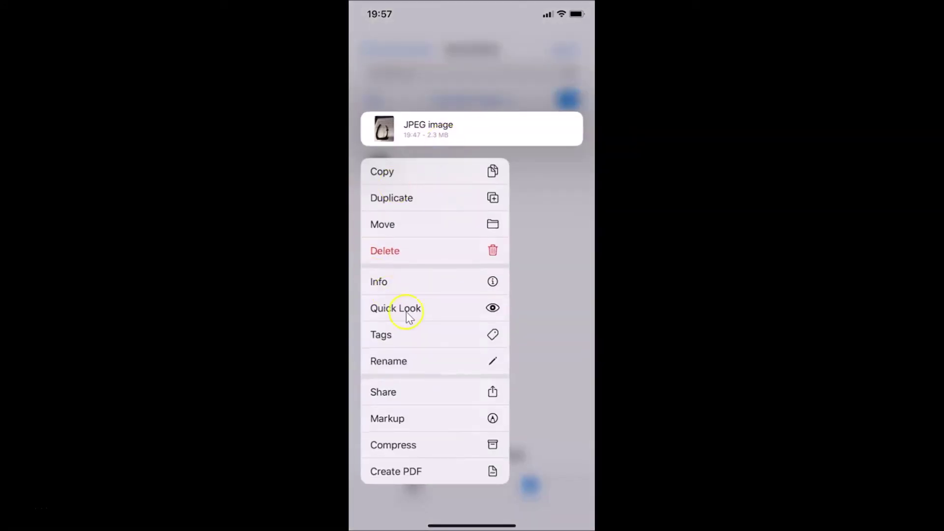
click(384, 394)
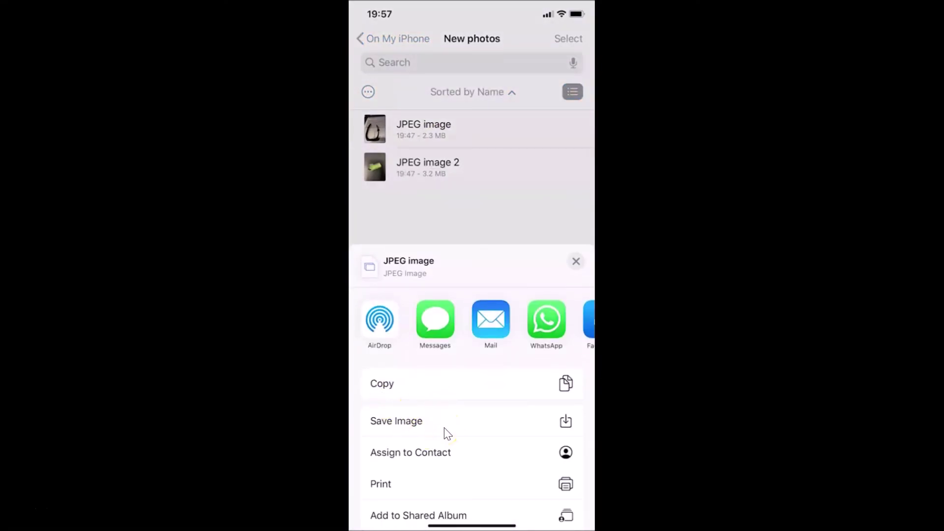
scroll(447, 433, down, 5)
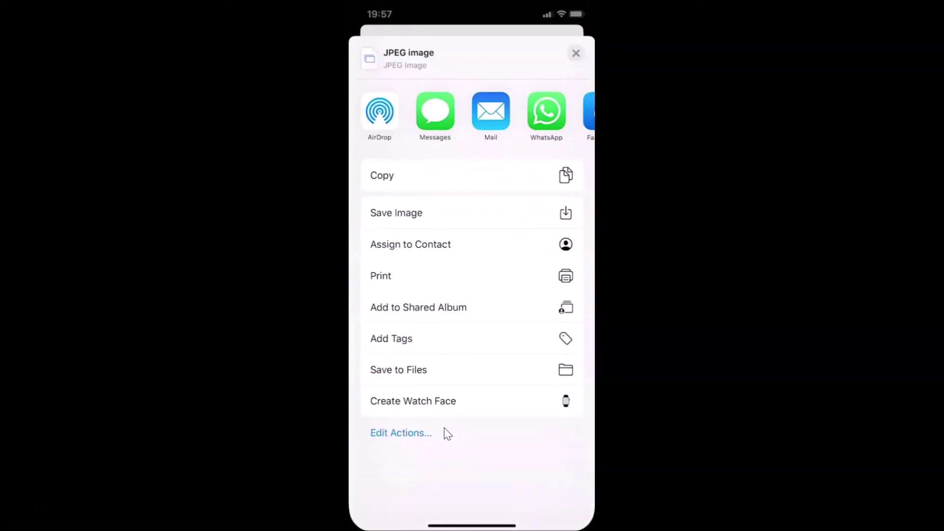
click(418, 377)
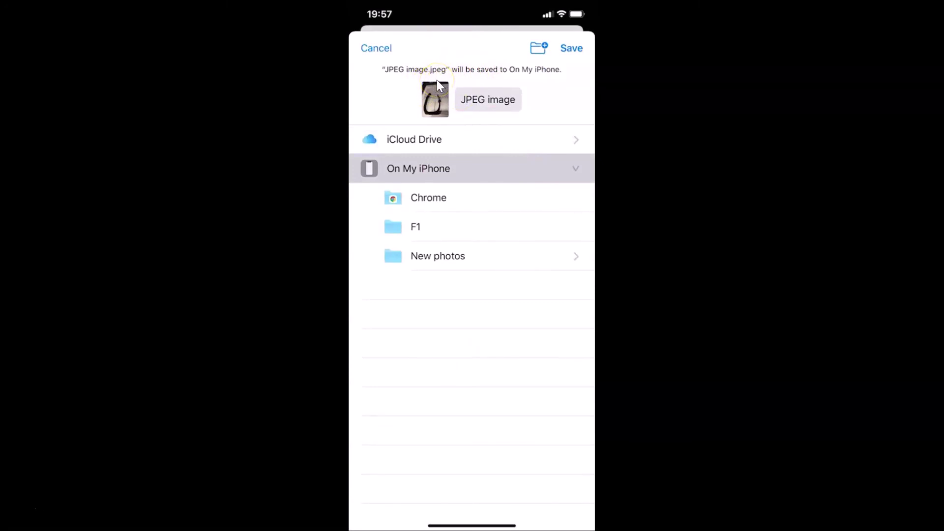
click(376, 49)
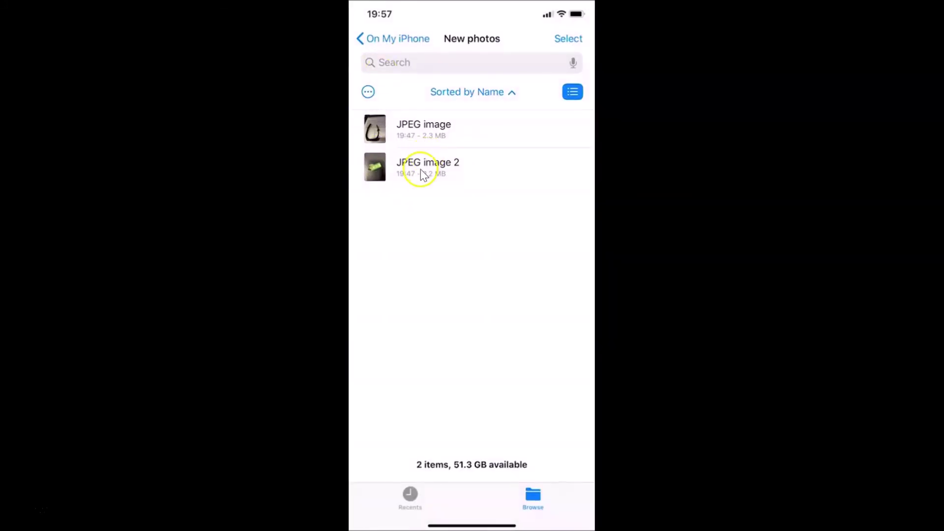
Choose Save to Files from JPEG image 2's share sheet.
click(470, 168)
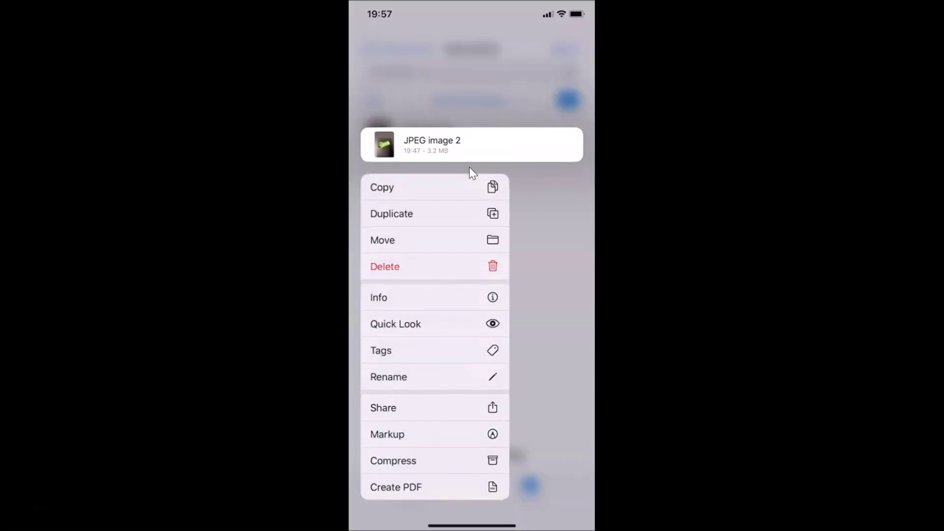
click(384, 408)
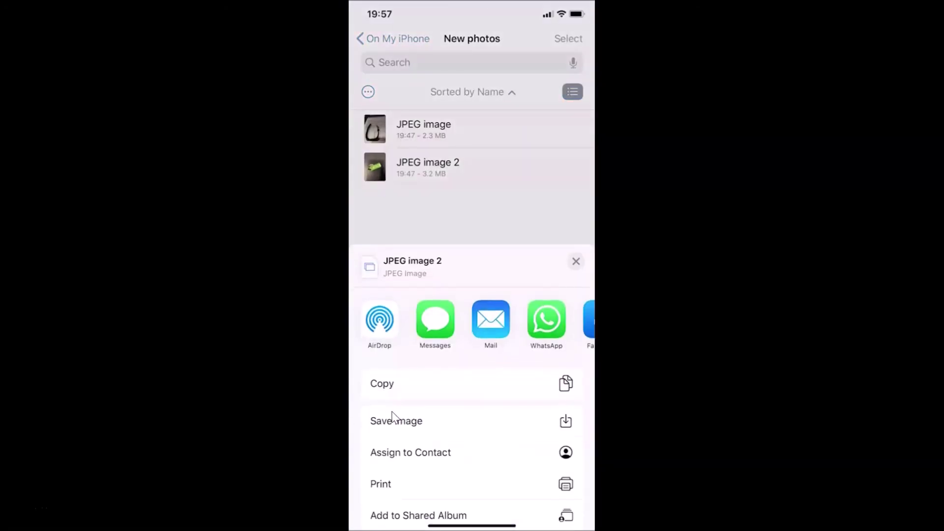
drag(453, 481, 461, 451)
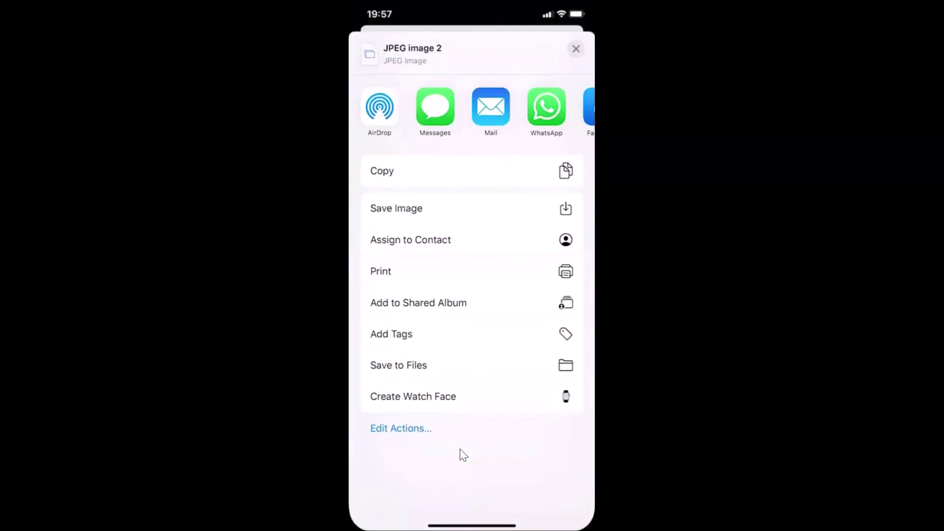
drag(415, 390, 432, 368)
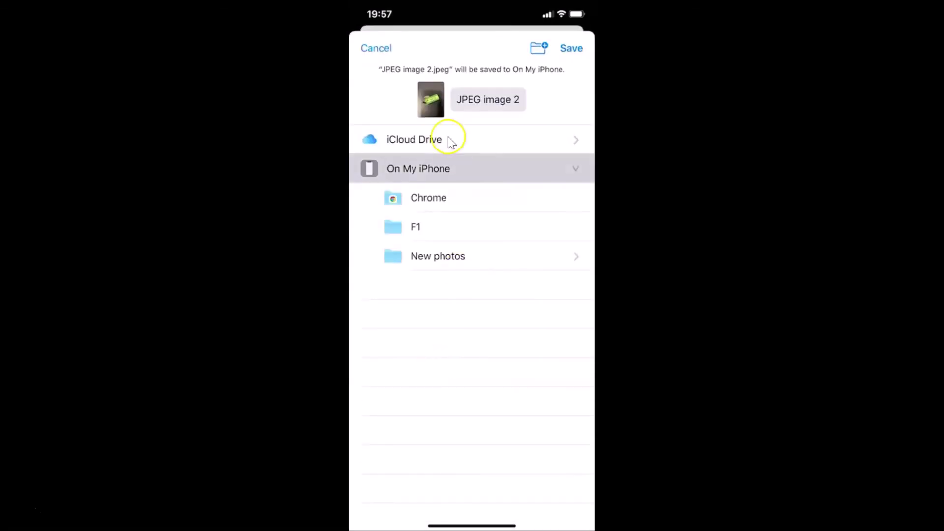